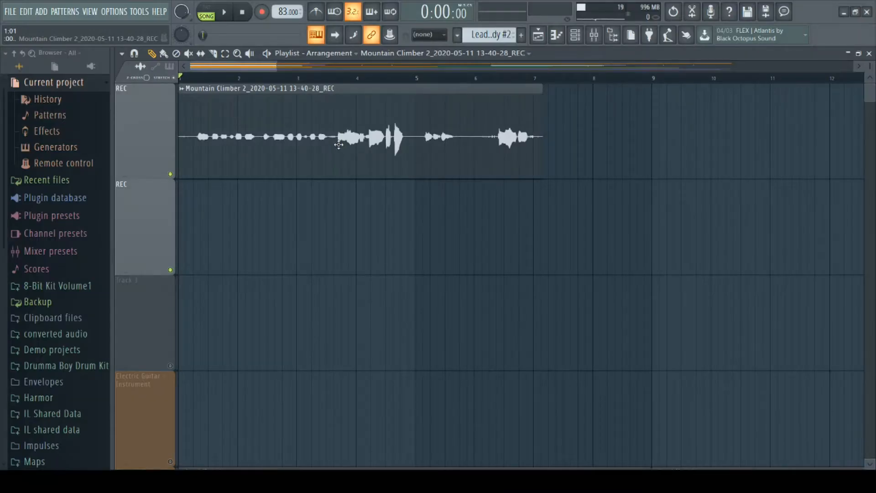
Step: Route the Mountain Climber 2 recording's channel to mixer track 18 and load EQUO in that track's first effect slot
{"action": "double_click", "coordinate": [342, 151]}
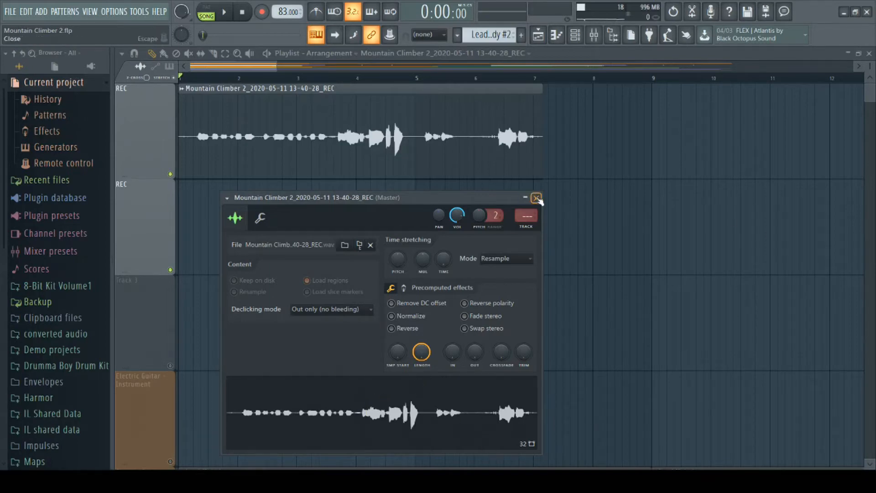
{"action": "left_click", "coordinate": [576, 35]}
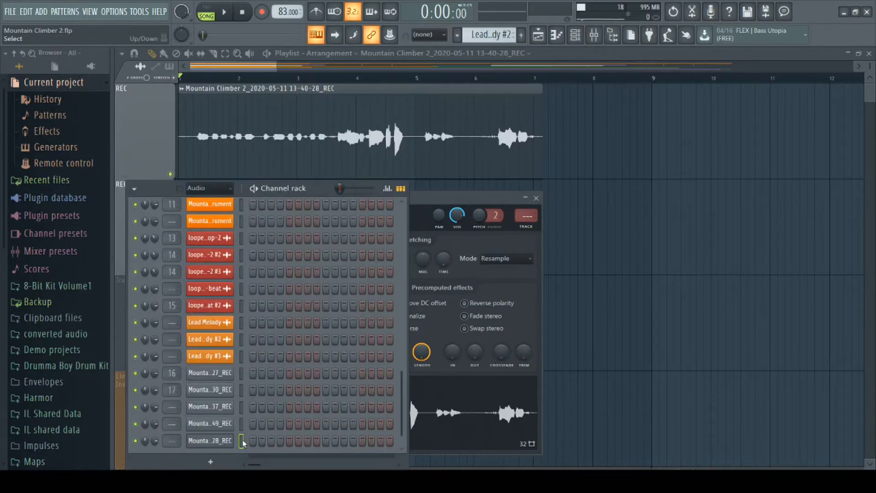
{"action": "key", "text": "ctrl+l"}
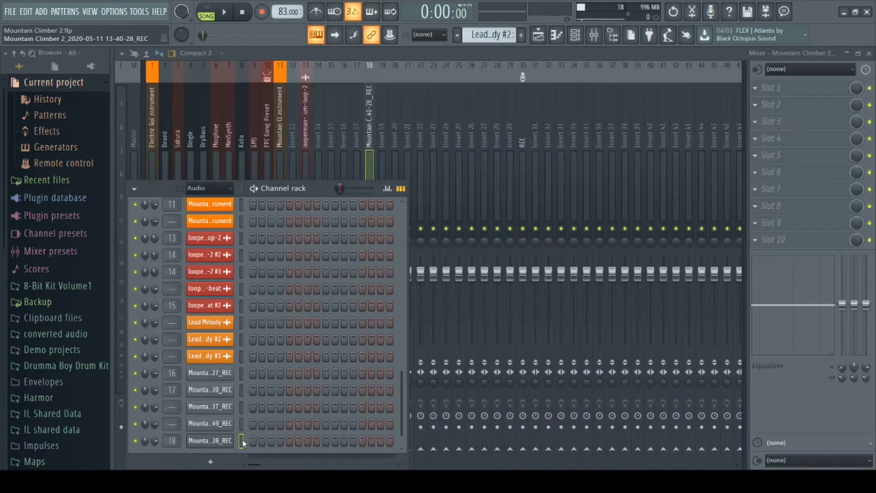
{"action": "left_click", "coordinate": [372, 104]}
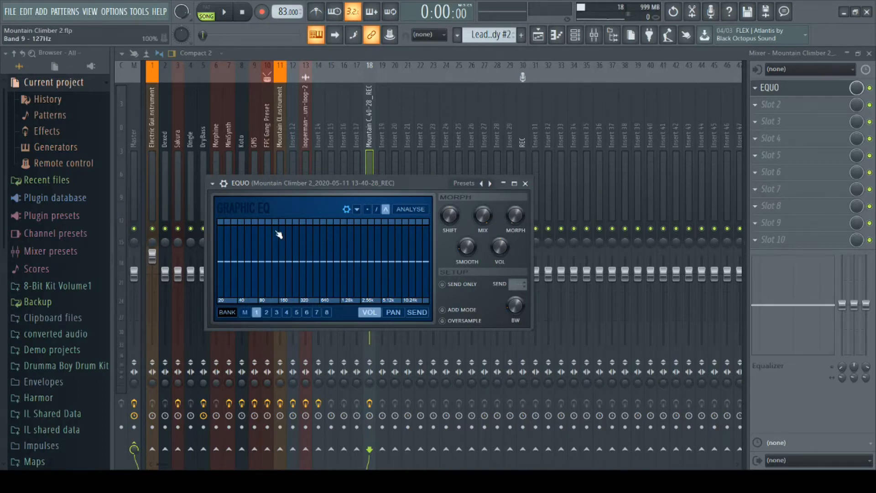
Step: Play the song while drawing an EQUO volume curve that cuts the low bands and dips around 2.5 kHz
{"action": "key", "text": "space"}
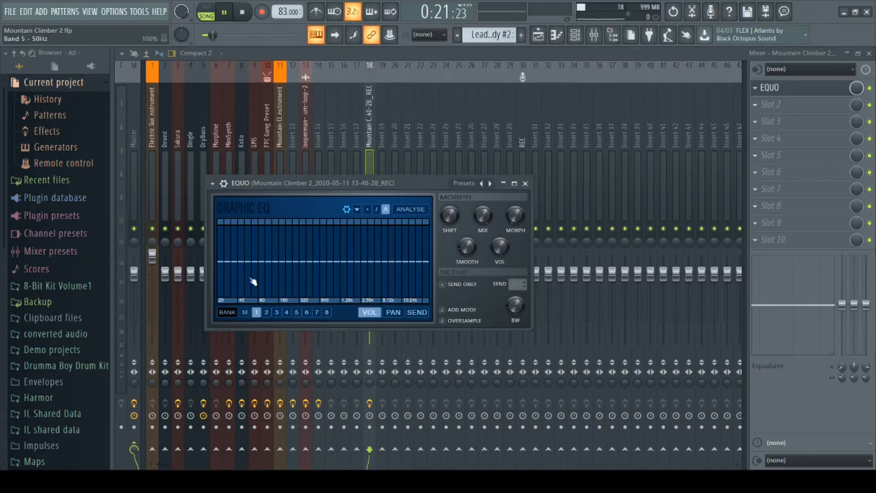
{"action": "mouse_move", "coordinate": [255, 268]}
{"action": "left_mouse_down"}
{"action": "mouse_move", "coordinate": [264, 293]}
{"action": "mouse_move", "coordinate": [280, 299]}
{"action": "mouse_move", "coordinate": [265, 302]}
{"action": "left_mouse_up"}
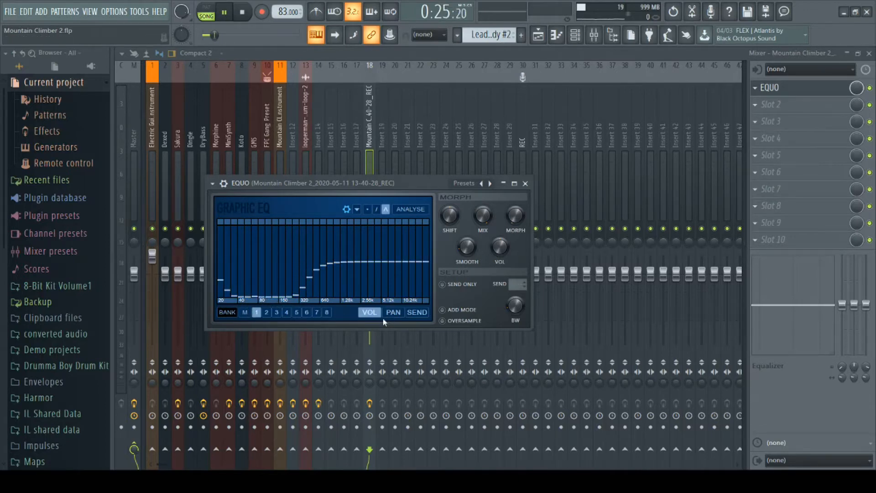
{"action": "key", "text": "space"}
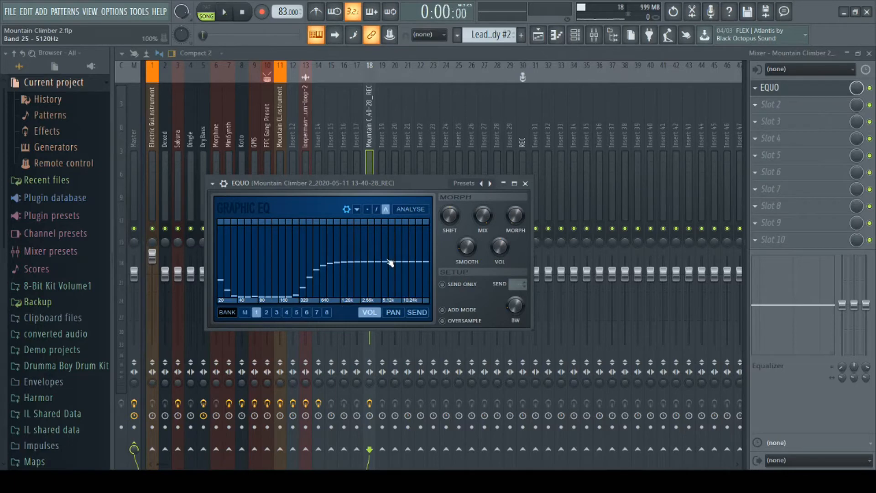
{"action": "key", "text": "space"}
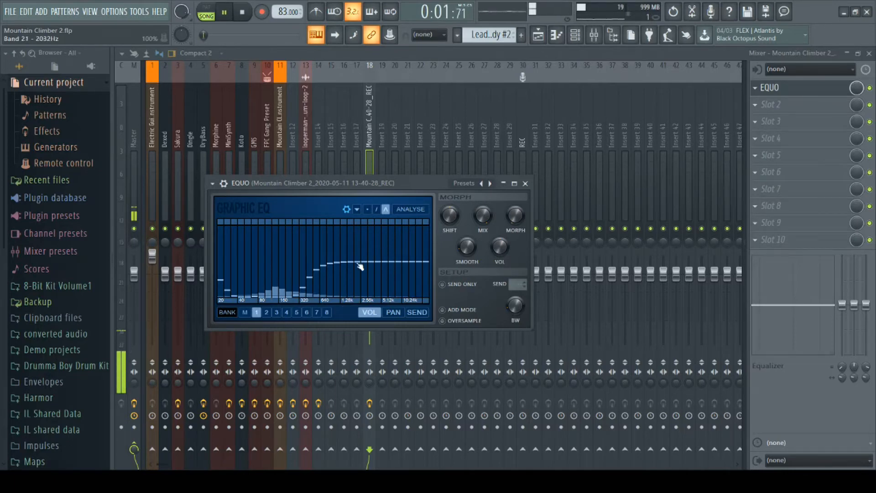
{"action": "mouse_move", "coordinate": [286, 284]}
{"action": "left_mouse_down"}
{"action": "mouse_move", "coordinate": [293, 268]}
{"action": "mouse_move", "coordinate": [313, 264]}
{"action": "mouse_move", "coordinate": [263, 303]}
{"action": "left_mouse_up"}
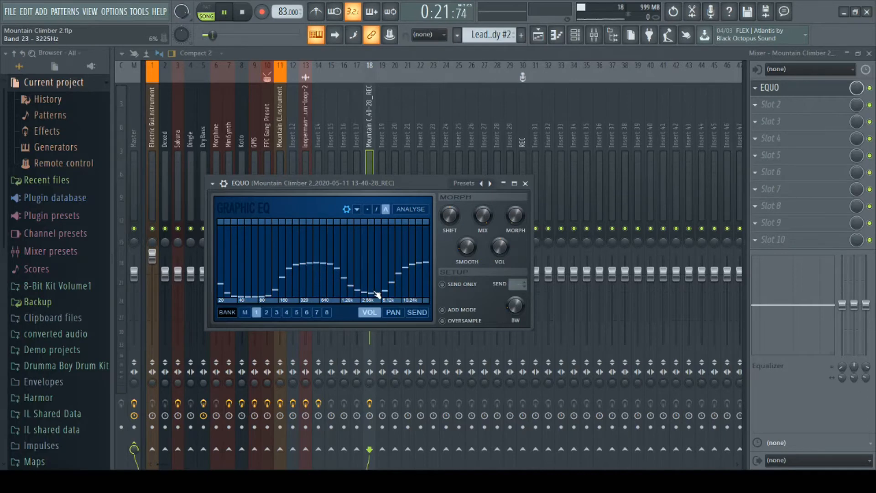
Step: Try EQUO's line drawing mode, switch to single-point mode, and reshape the curve with boosted low mids and a deep dip around 2.5 kHz
{"action": "left_click", "coordinate": [374, 210]}
{"action": "left_click_drag", "start_coordinate": [343, 294], "coordinate": [357, 320]}
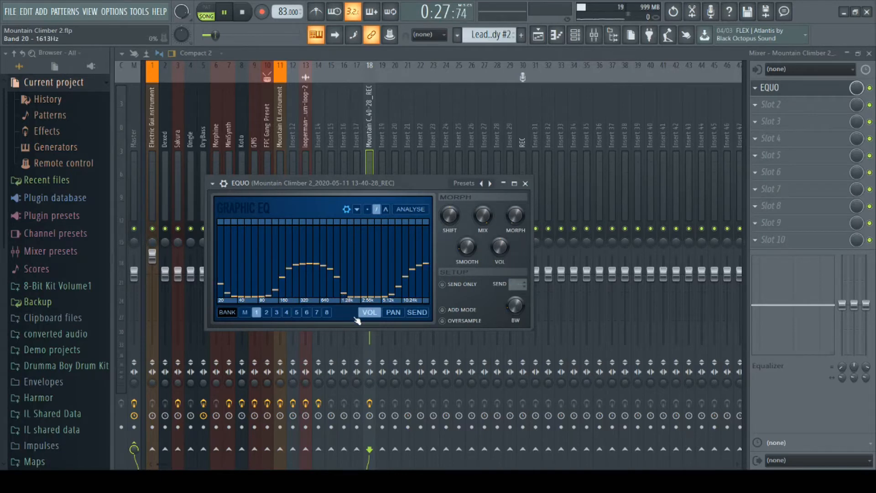
{"action": "left_click", "coordinate": [368, 209]}
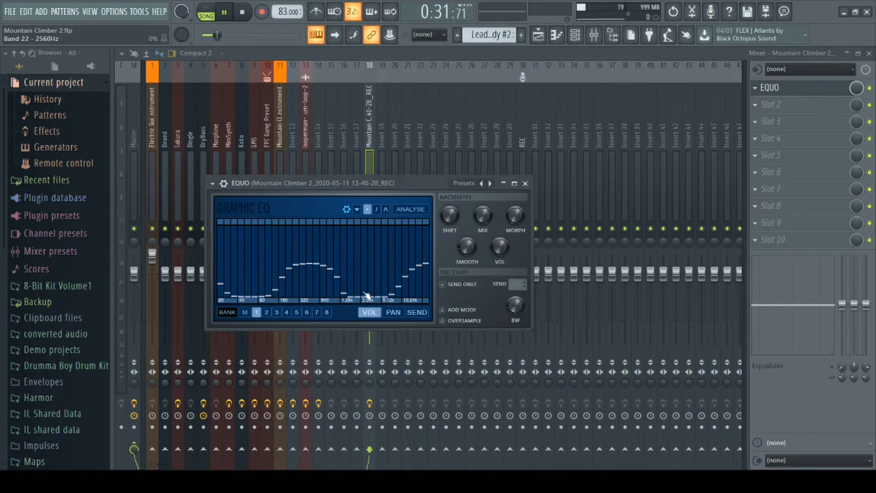
{"action": "mouse_move", "coordinate": [345, 293]}
{"action": "left_mouse_down"}
{"action": "mouse_move", "coordinate": [338, 276]}
{"action": "mouse_move", "coordinate": [311, 269]}
{"action": "left_mouse_up"}
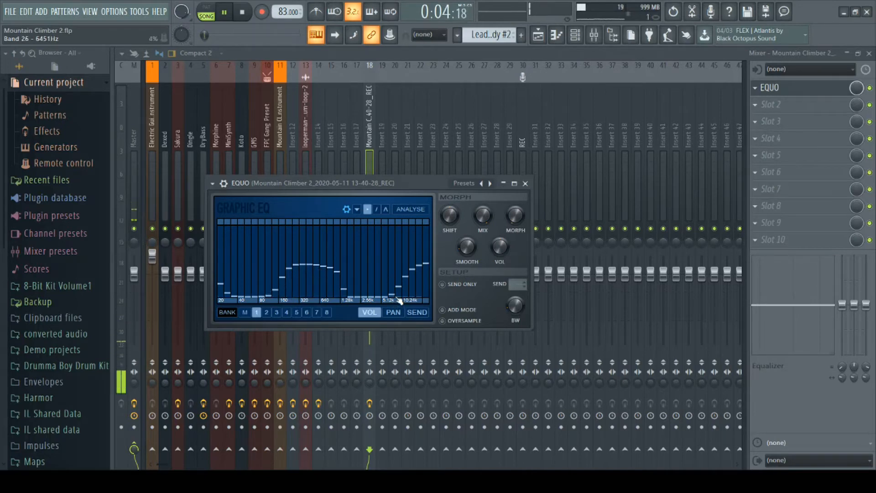
{"action": "mouse_move", "coordinate": [290, 256]}
{"action": "left_mouse_down"}
{"action": "mouse_move", "coordinate": [331, 255]}
{"action": "mouse_move", "coordinate": [294, 260]}
{"action": "mouse_move", "coordinate": [289, 251]}
{"action": "mouse_move", "coordinate": [280, 279]}
{"action": "mouse_move", "coordinate": [292, 275]}
{"action": "left_mouse_up"}
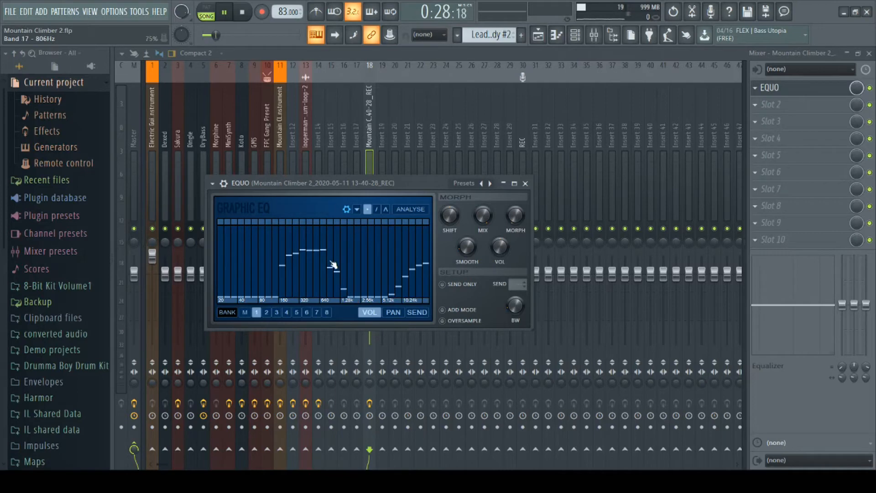
Step: Restart playback and raise individual EQUO bands in the lows up to 80 Hz, near 640 Hz, at 3225 Hz and near 6 kHz
{"action": "key", "text": "space"}
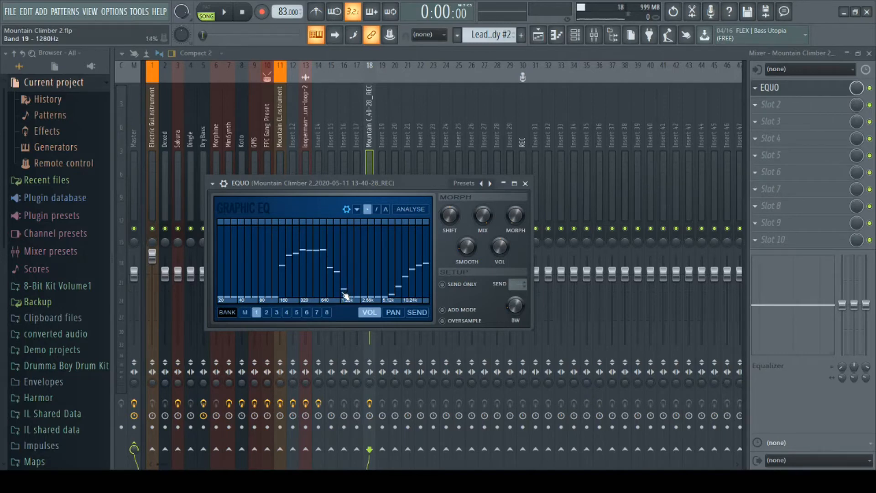
{"action": "key", "text": "space"}
{"action": "left_click", "coordinate": [263, 261]}
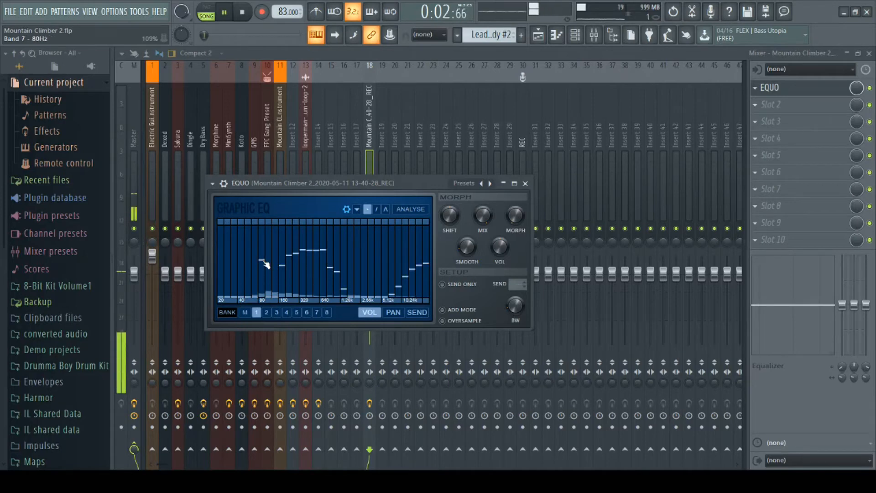
{"action": "left_click", "coordinate": [247, 255]}
{"action": "left_click", "coordinate": [233, 264]}
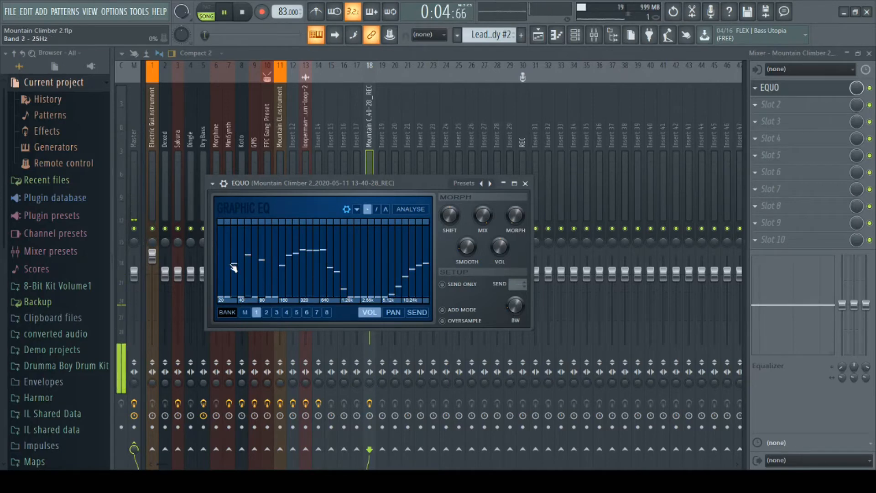
{"action": "left_click", "coordinate": [220, 259]}
{"action": "left_click", "coordinate": [371, 265]}
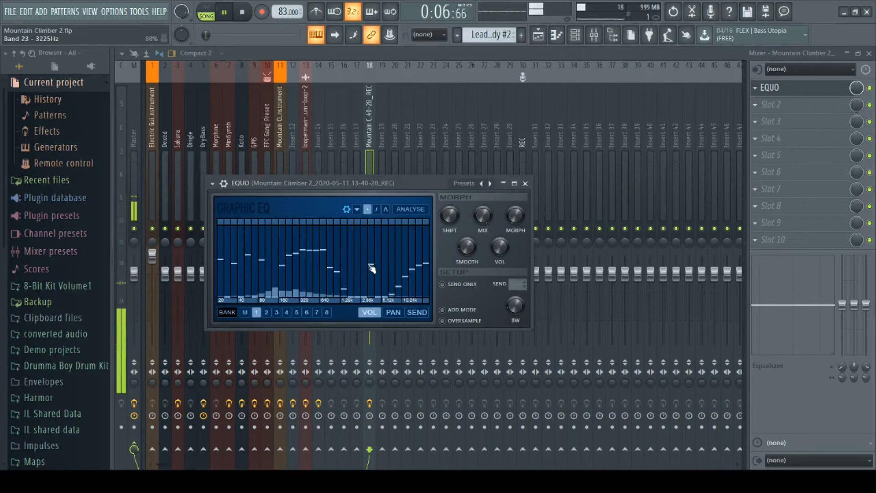
{"action": "left_click", "coordinate": [391, 266]}
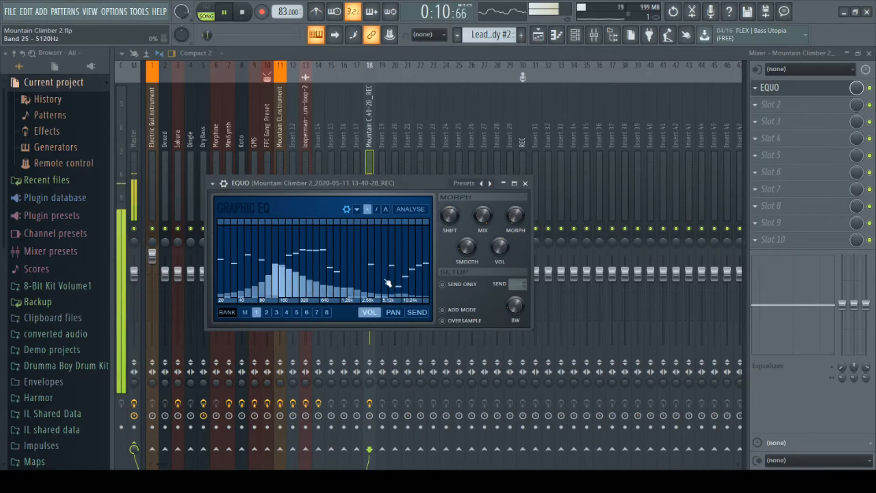
{"action": "left_click", "coordinate": [324, 263]}
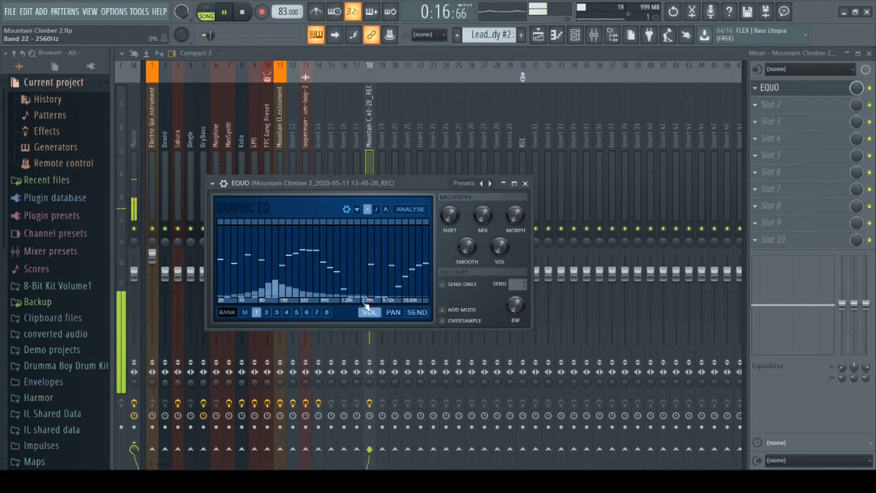
{"action": "key", "text": "space"}
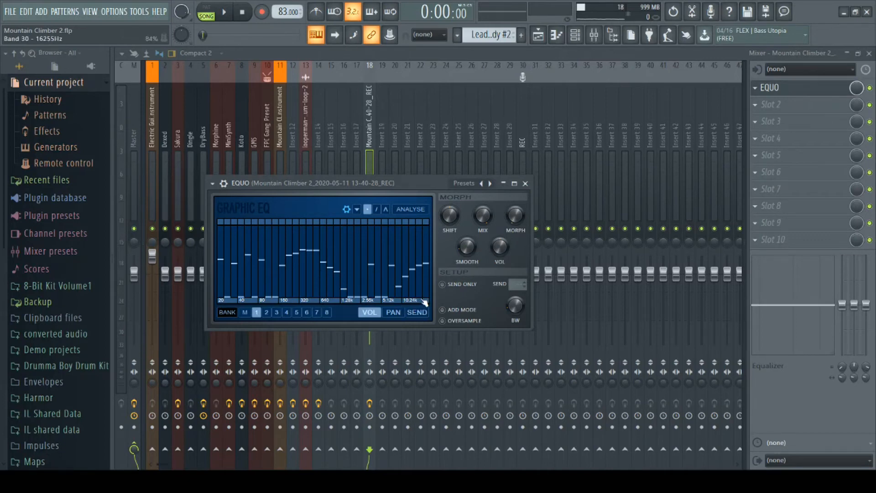
Step: Redraw all EQUO bands as a nearly flat line, roll off the highs above about 2.5 kHz, and try Shift
{"action": "mouse_move", "coordinate": [421, 301]}
{"action": "left_mouse_down"}
{"action": "mouse_move", "coordinate": [391, 288]}
{"action": "mouse_move", "coordinate": [421, 272]}
{"action": "mouse_move", "coordinate": [318, 266]}
{"action": "mouse_move", "coordinate": [416, 267]}
{"action": "mouse_move", "coordinate": [403, 260]}
{"action": "mouse_move", "coordinate": [219, 264]}
{"action": "mouse_move", "coordinate": [428, 263]}
{"action": "mouse_move", "coordinate": [361, 265]}
{"action": "left_mouse_up"}
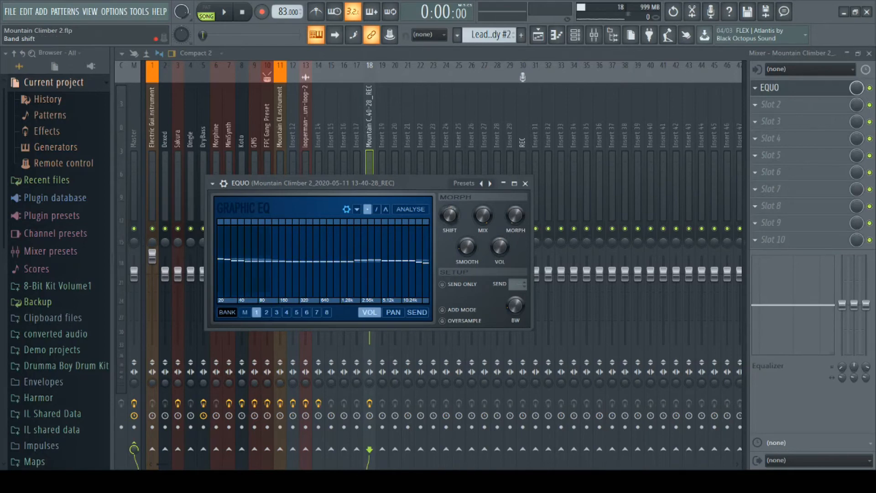
{"action": "mouse_move", "coordinate": [365, 262]}
{"action": "left_mouse_down"}
{"action": "mouse_move", "coordinate": [415, 306]}
{"action": "mouse_move", "coordinate": [428, 297]}
{"action": "left_mouse_up"}
{"action": "left_click_drag", "start_coordinate": [447, 216], "coordinate": [447, 254]}
Step: Check the master bank and adjust Shift, return to bank 1, and flatten its high bands again
{"action": "left_click", "coordinate": [245, 312]}
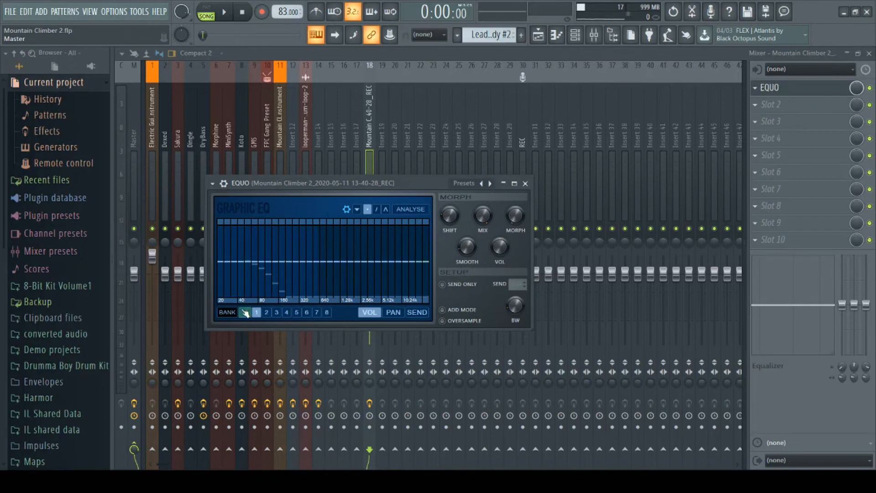
{"action": "mouse_move", "coordinate": [445, 218]}
{"action": "left_mouse_down"}
{"action": "mouse_move", "coordinate": [445, 206]}
{"action": "mouse_move", "coordinate": [448, 220]}
{"action": "left_mouse_up"}
{"action": "left_click", "coordinate": [257, 313]}
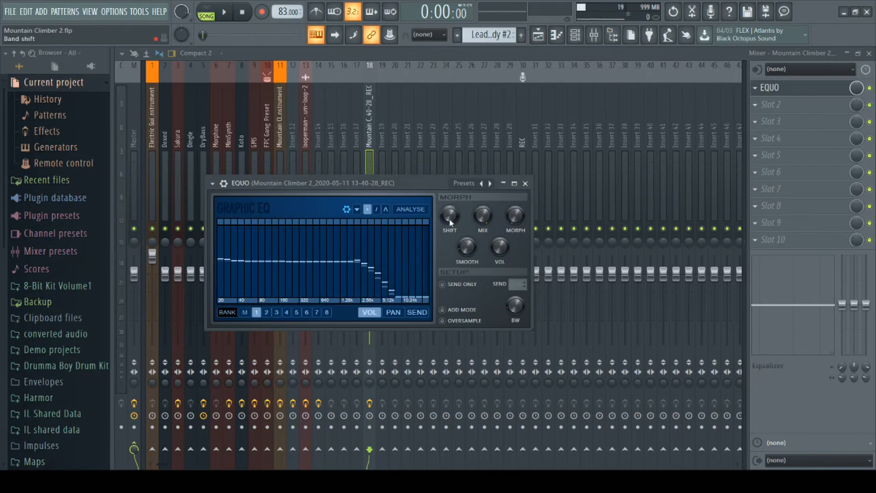
{"action": "mouse_move", "coordinate": [370, 264]}
{"action": "left_mouse_down"}
{"action": "mouse_move", "coordinate": [351, 268]}
{"action": "mouse_move", "coordinate": [442, 261]}
{"action": "left_mouse_up"}
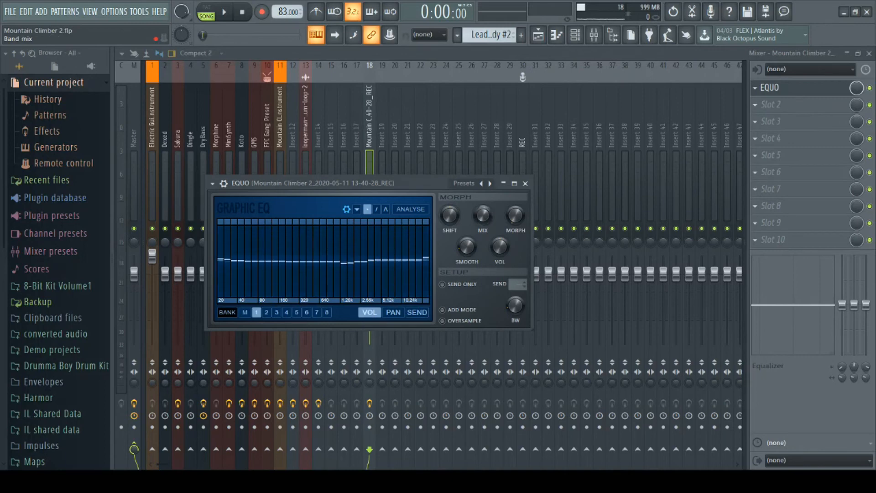
Step: Play and rewind the song while cutting bank 1's bands around 63–160 Hz, 1–3.2 kHz and above 10 kHz
{"action": "key", "text": "space"}
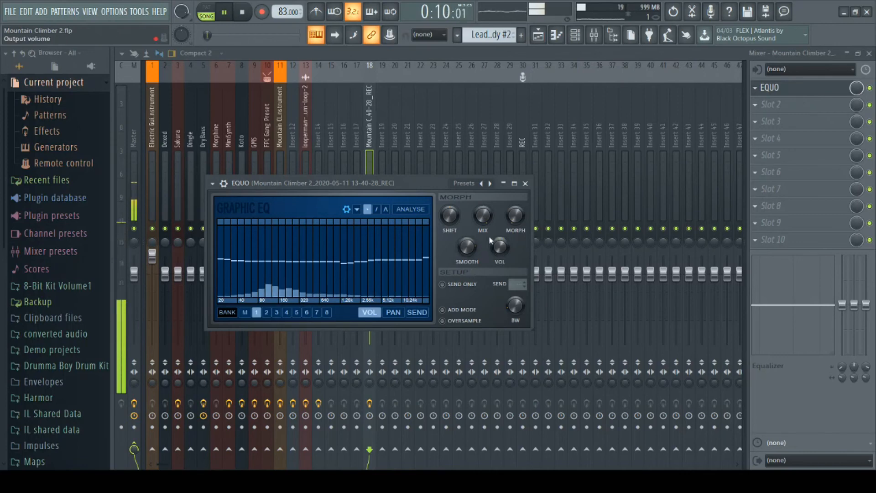
{"action": "mouse_move", "coordinate": [409, 275]}
{"action": "left_mouse_down"}
{"action": "mouse_move", "coordinate": [398, 290]}
{"action": "mouse_move", "coordinate": [429, 312]}
{"action": "mouse_move", "coordinate": [413, 301]}
{"action": "mouse_move", "coordinate": [351, 299]}
{"action": "mouse_move", "coordinate": [348, 307]}
{"action": "left_mouse_up"}
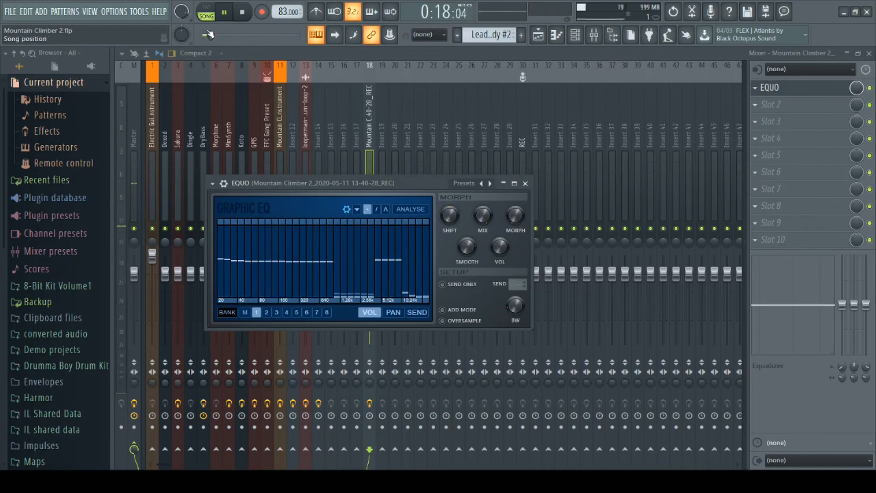
{"action": "left_click_drag", "start_coordinate": [204, 35], "coordinate": [200, 35]}
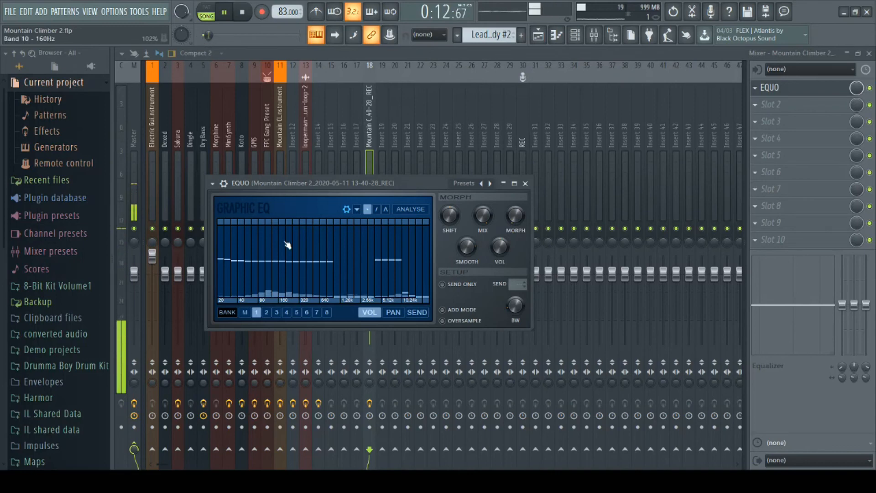
{"action": "mouse_move", "coordinate": [283, 289]}
{"action": "left_mouse_down"}
{"action": "mouse_move", "coordinate": [288, 300]}
{"action": "mouse_move", "coordinate": [256, 315]}
{"action": "left_mouse_up"}
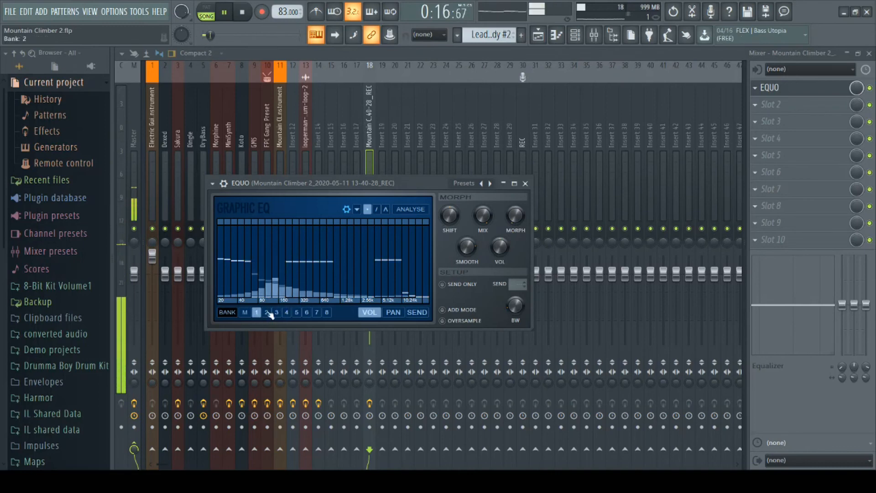
Step: Replay the song to hear the EQUO changes, stop playback, and return to the Playlist
{"action": "key", "text": "space"}
{"action": "key", "text": "space"}
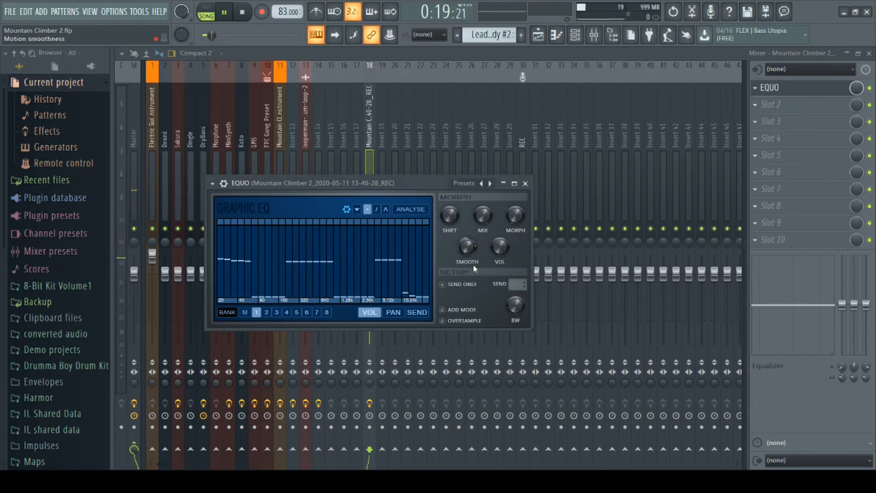
{"action": "key", "text": "space"}
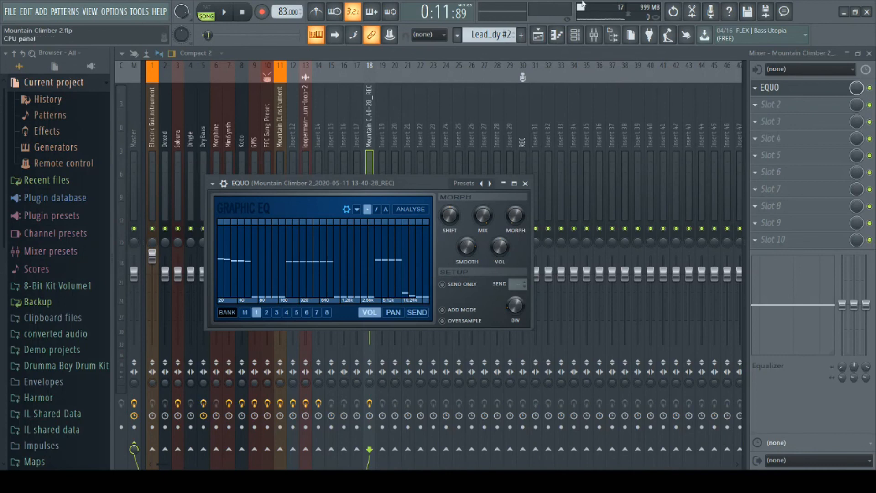
{"action": "left_click", "coordinate": [539, 36]}
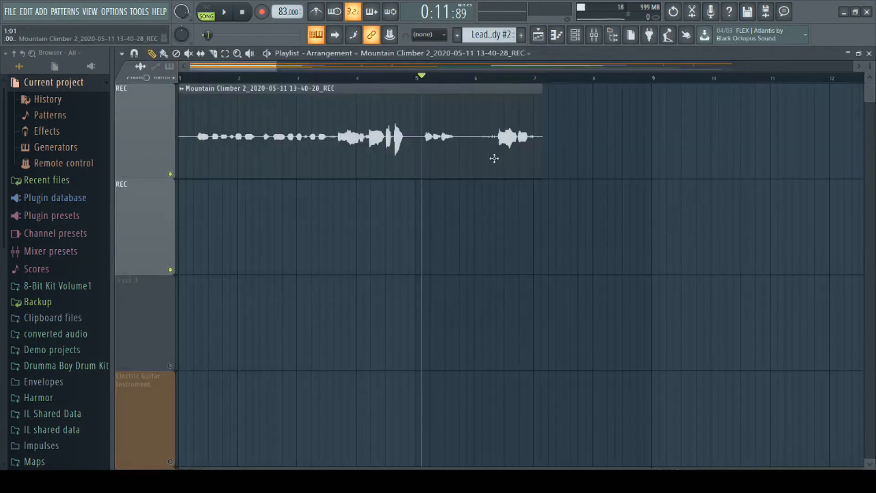